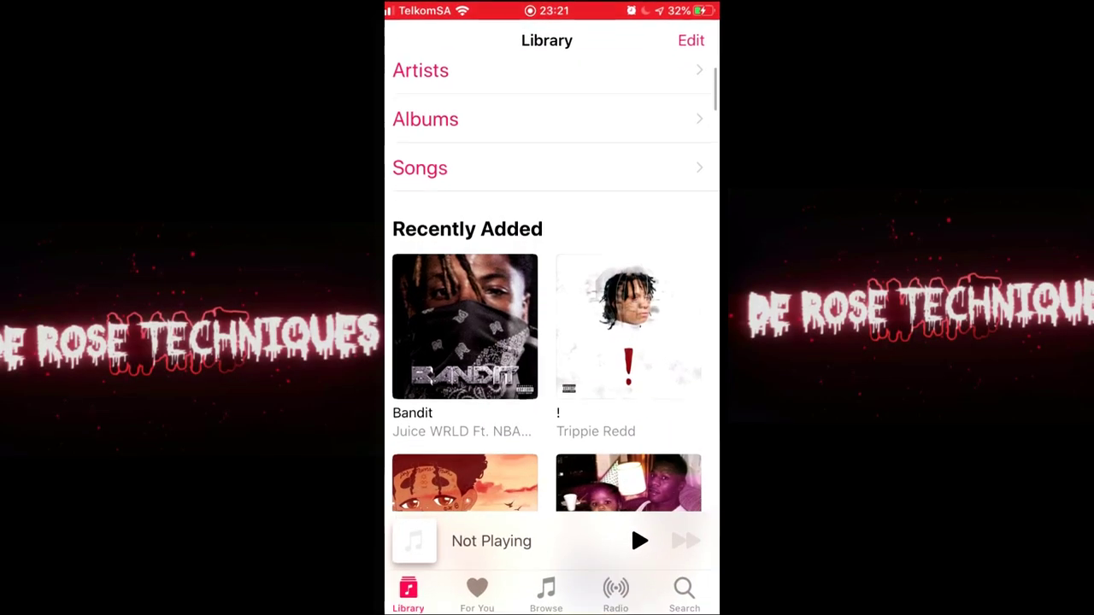
Close the Music and iTunes Store apps on the iPhone, then launch Settings.
{"action": "scroll", "coordinate": [547, 342], "scroll_direction": "down", "scroll_amount": 10}
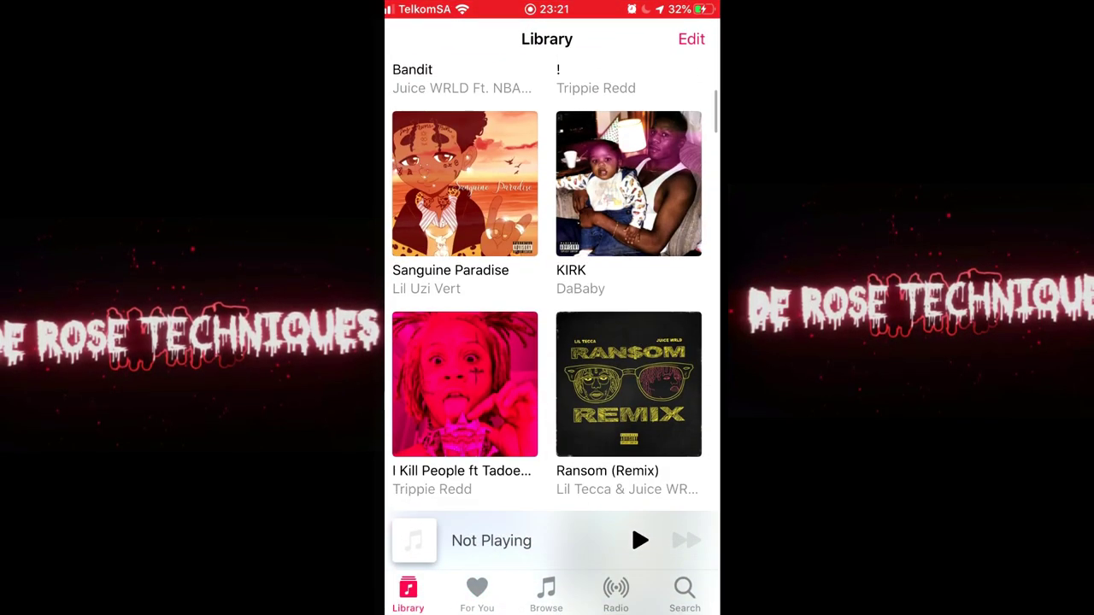
{"action": "left_click_drag", "start_coordinate": [552, 610], "coordinate": [552, 385]}
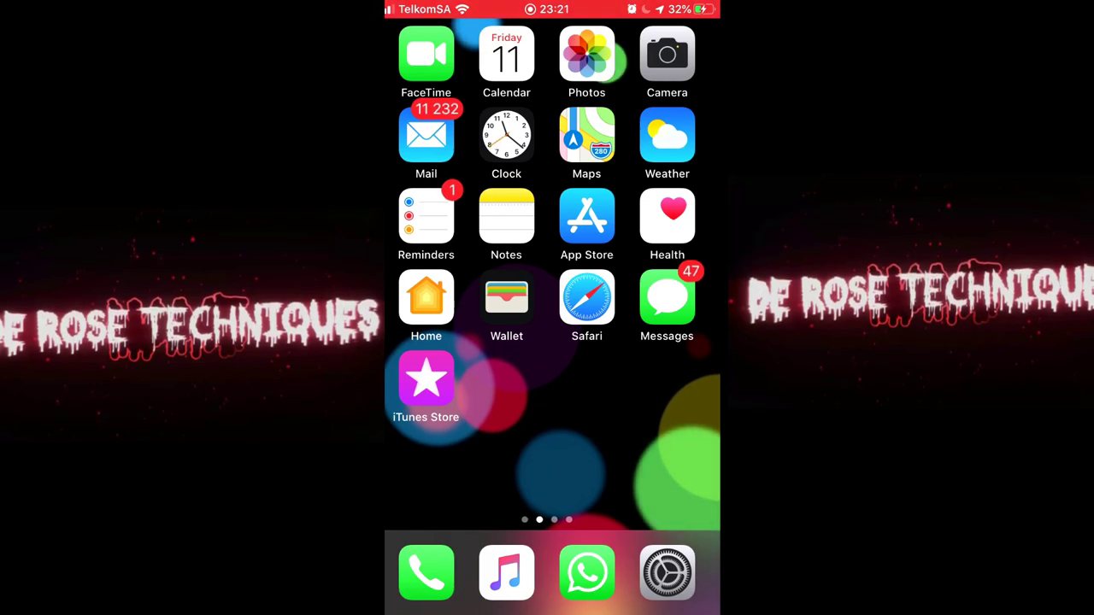
{"action": "left_click", "coordinate": [426, 378]}
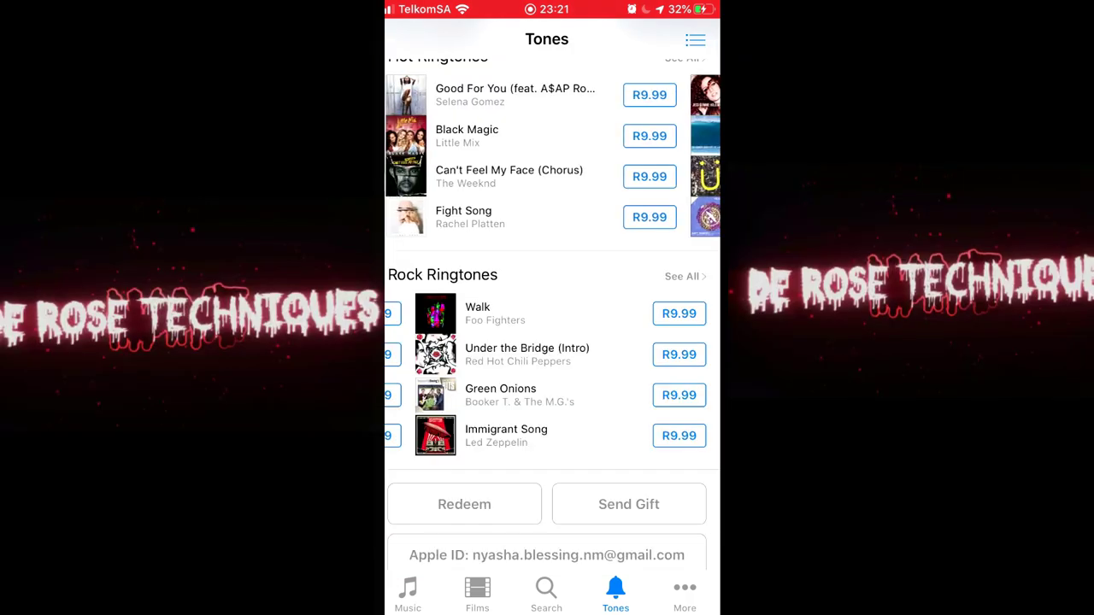
{"action": "left_click_drag", "start_coordinate": [552, 610], "coordinate": [552, 384]}
{"action": "left_click", "coordinate": [506, 572]}
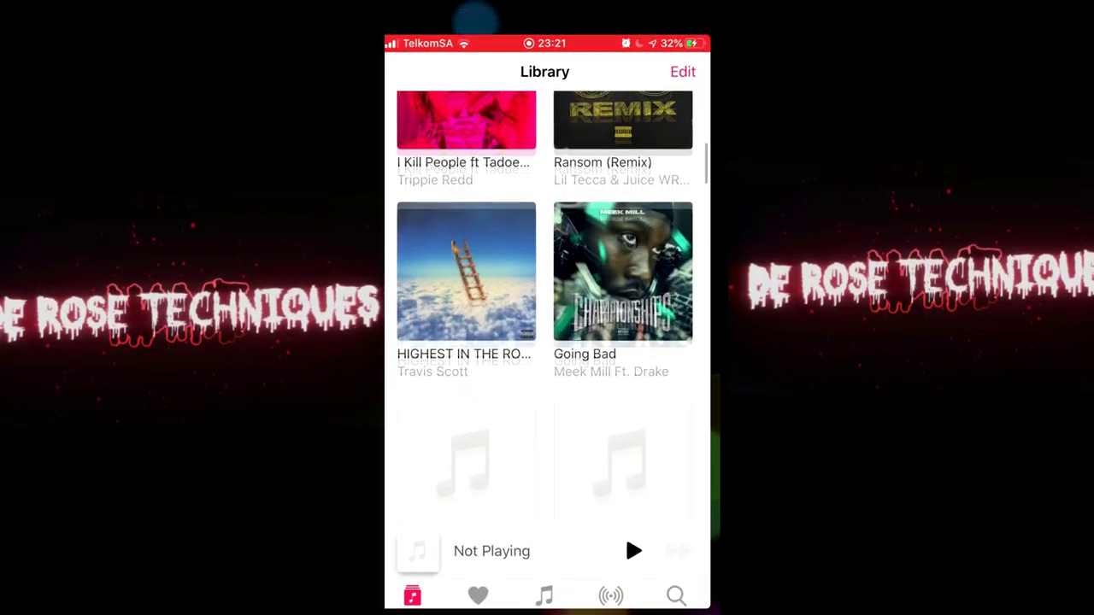
{"action": "left_click_drag", "start_coordinate": [552, 610], "coordinate": [552, 385]}
{"action": "left_click", "coordinate": [664, 566]}
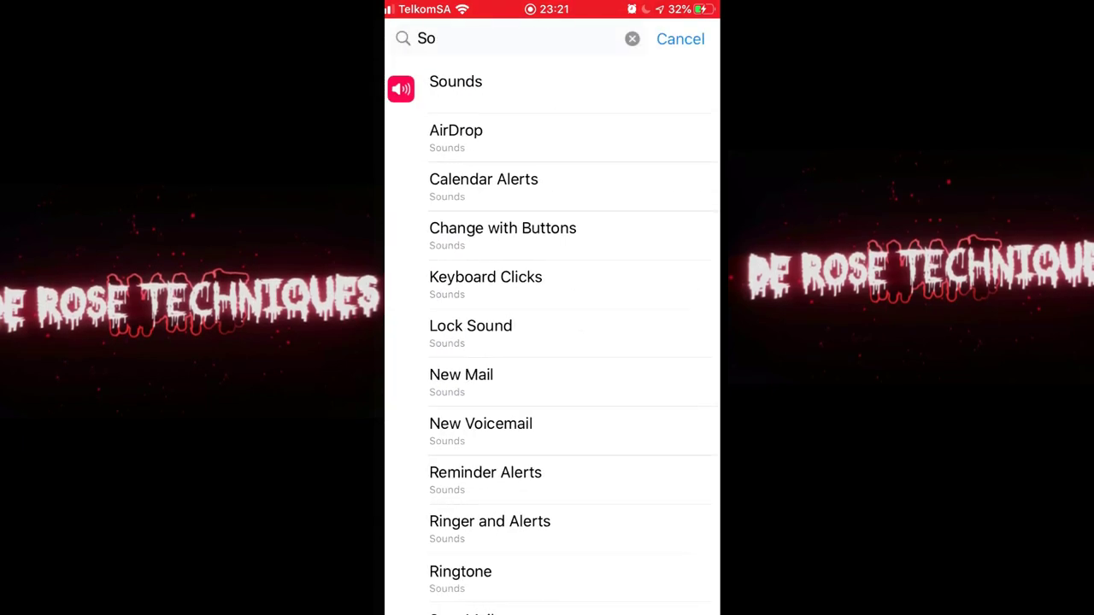
Check the Ringtone list (still big_mouth_intro (1)), then go to the next home screen page.
{"action": "left_click", "coordinate": [454, 80]}
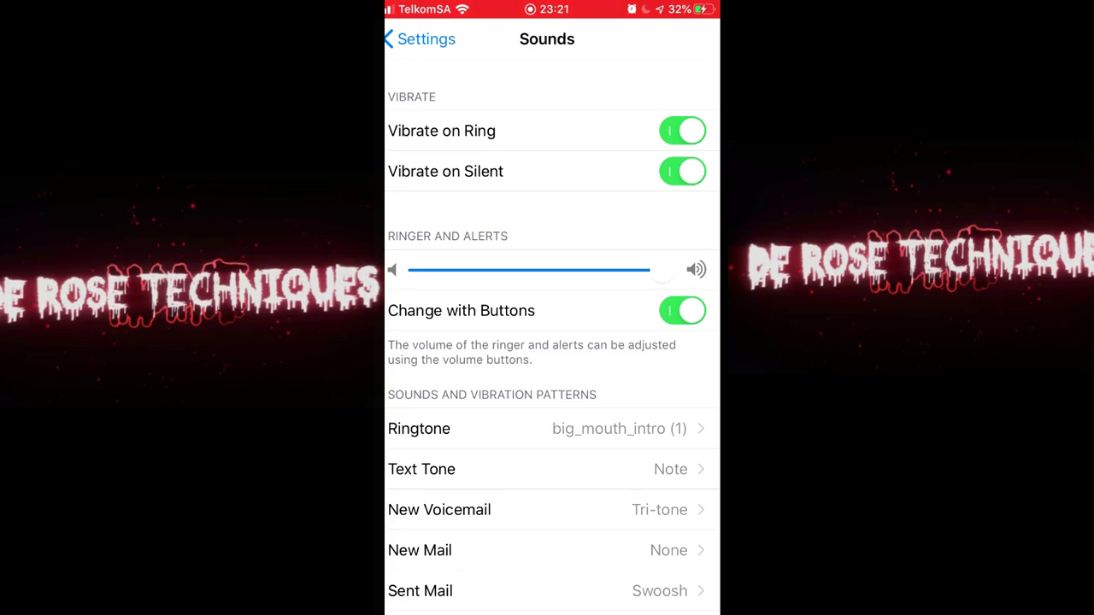
{"action": "left_click", "coordinate": [547, 428]}
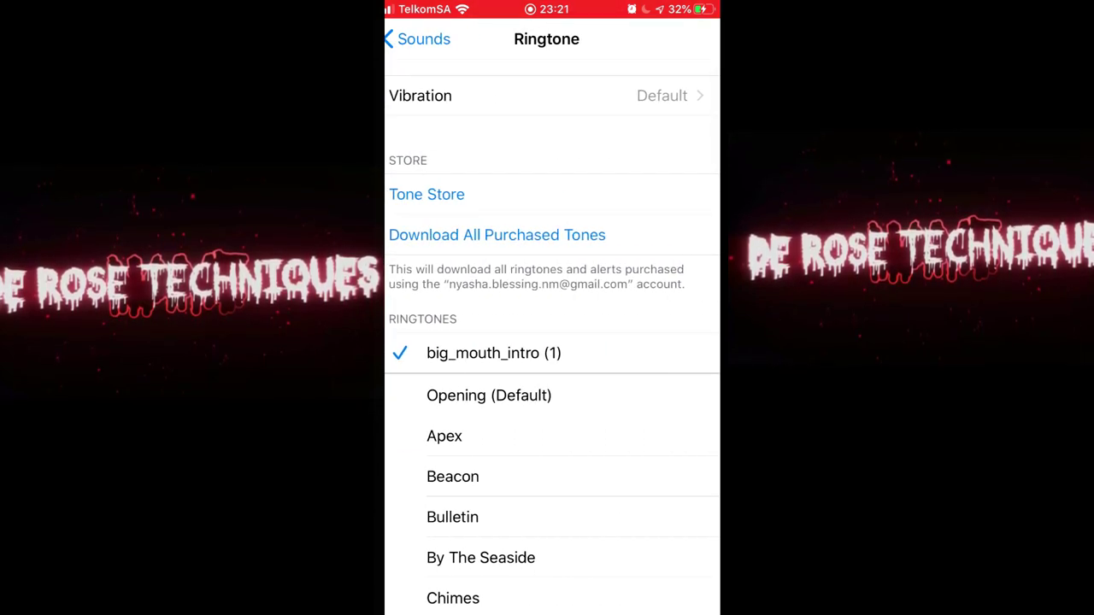
{"action": "left_click", "coordinate": [418, 39]}
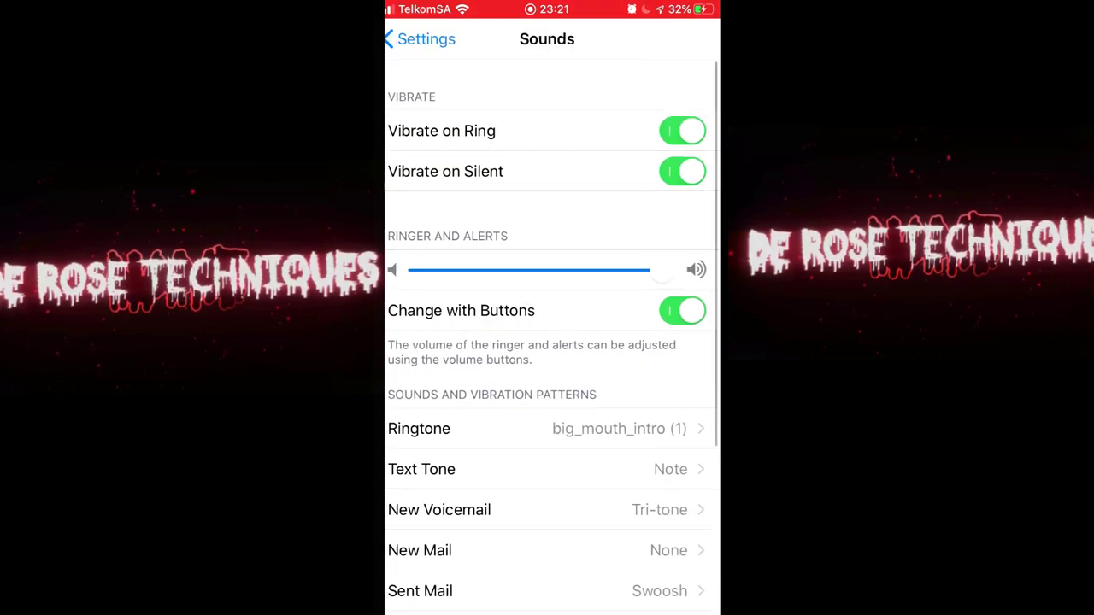
{"action": "key", "text": "super"}
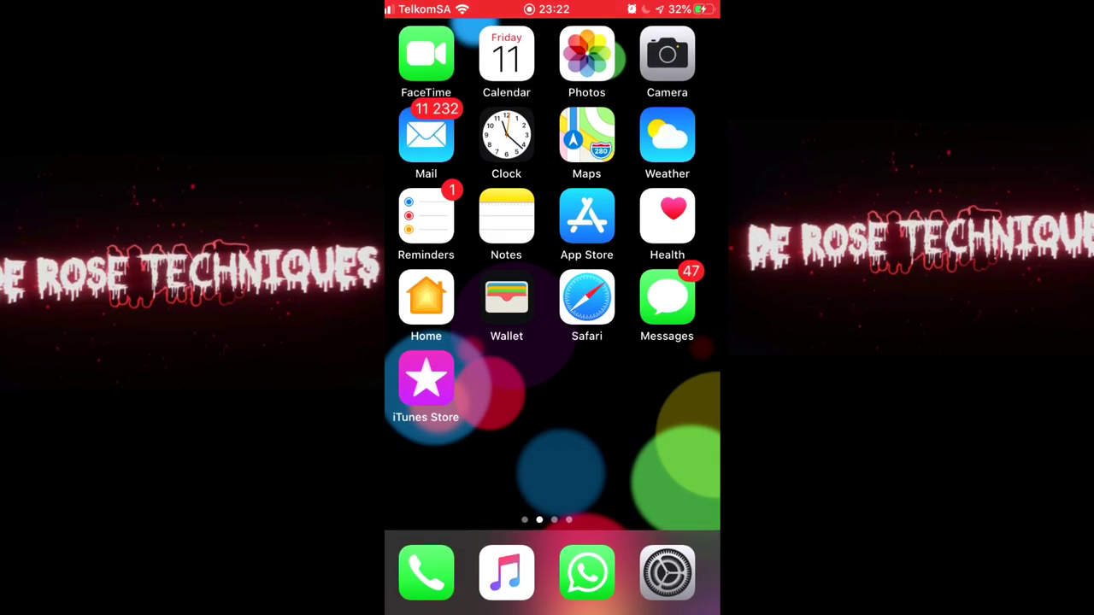
{"action": "left_click_drag", "start_coordinate": [649, 385], "coordinate": [393, 384]}
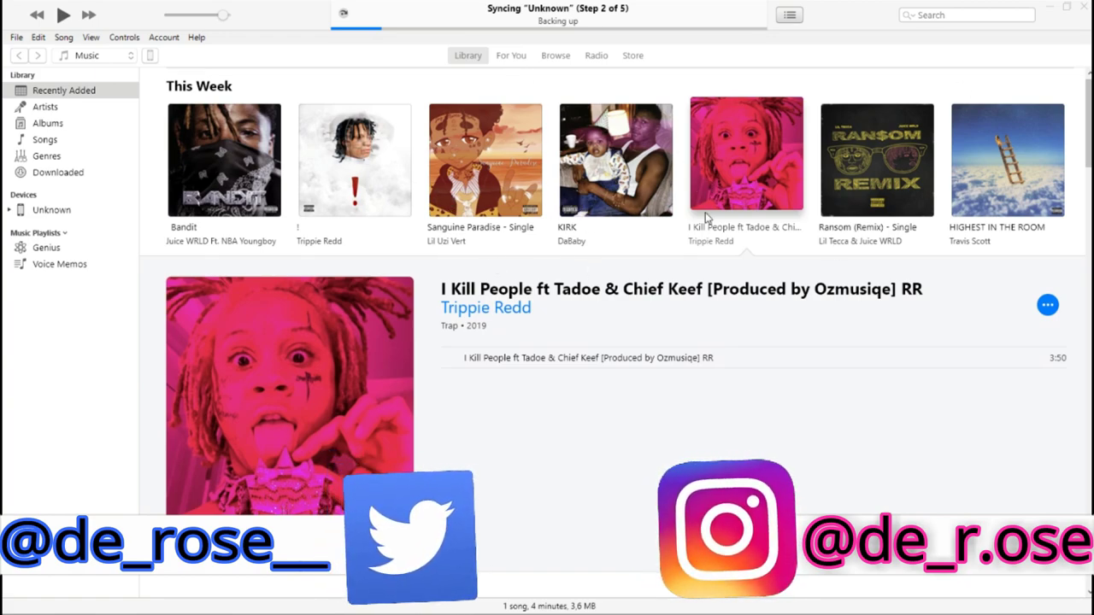
Quit iTunes despite the sync-in-progress warning.
{"action": "left_click", "coordinate": [1081, 7]}
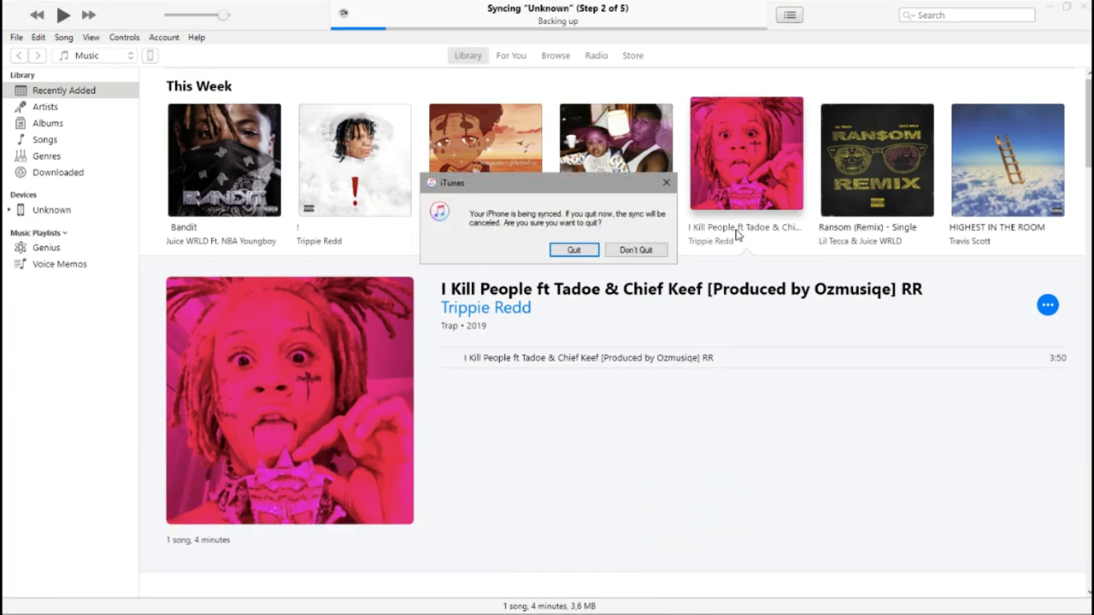
{"action": "left_click", "coordinate": [570, 248]}
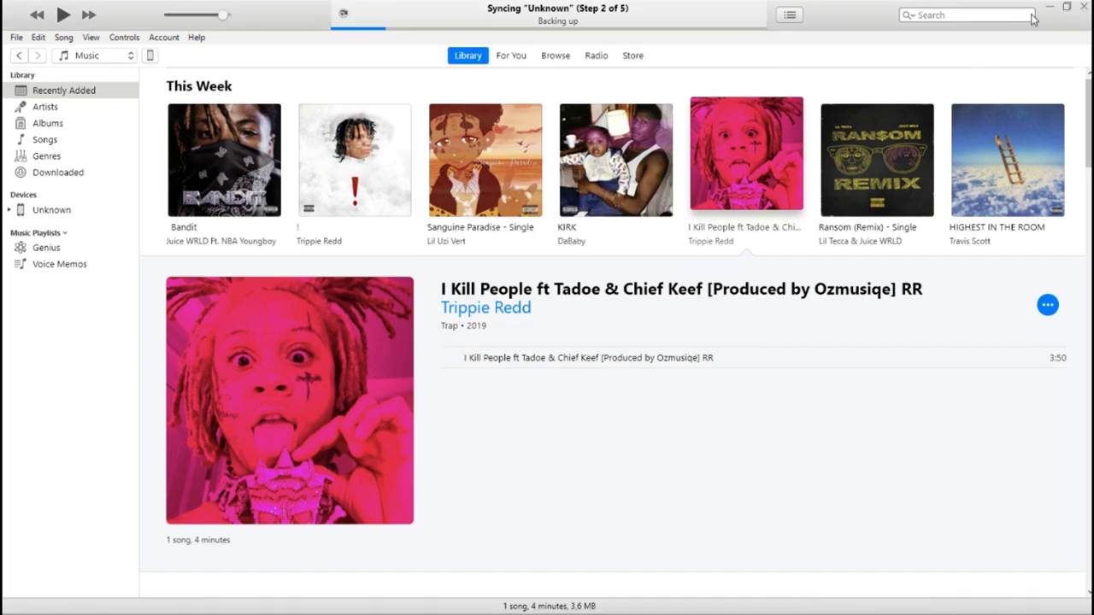
{"action": "left_click", "coordinate": [1087, 7]}
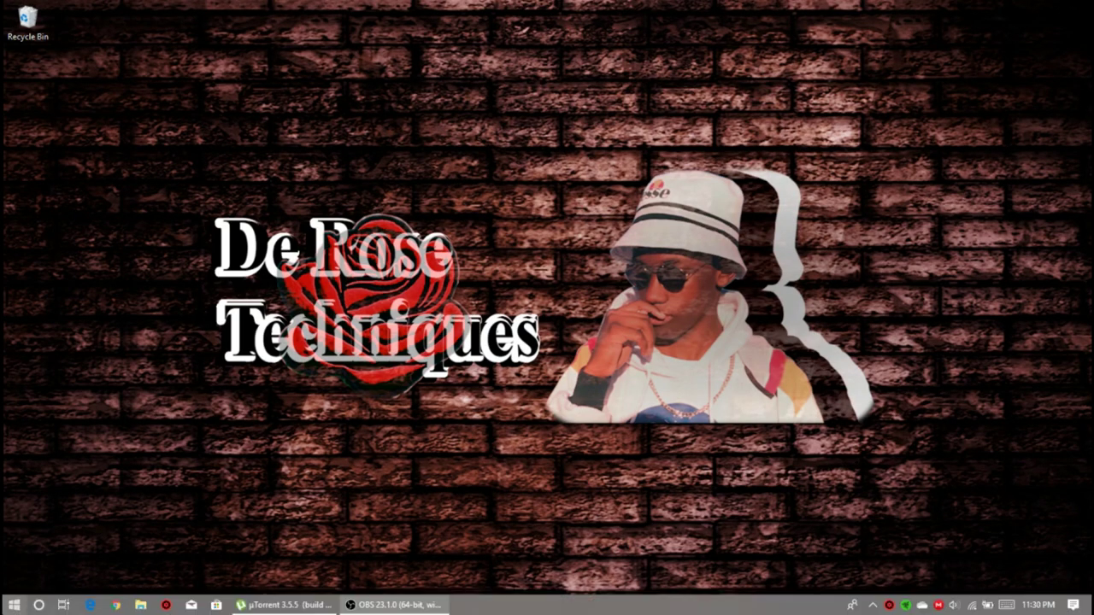
Launch 3uTools by searching '3u' in the Start menu.
{"action": "key", "text": "super"}
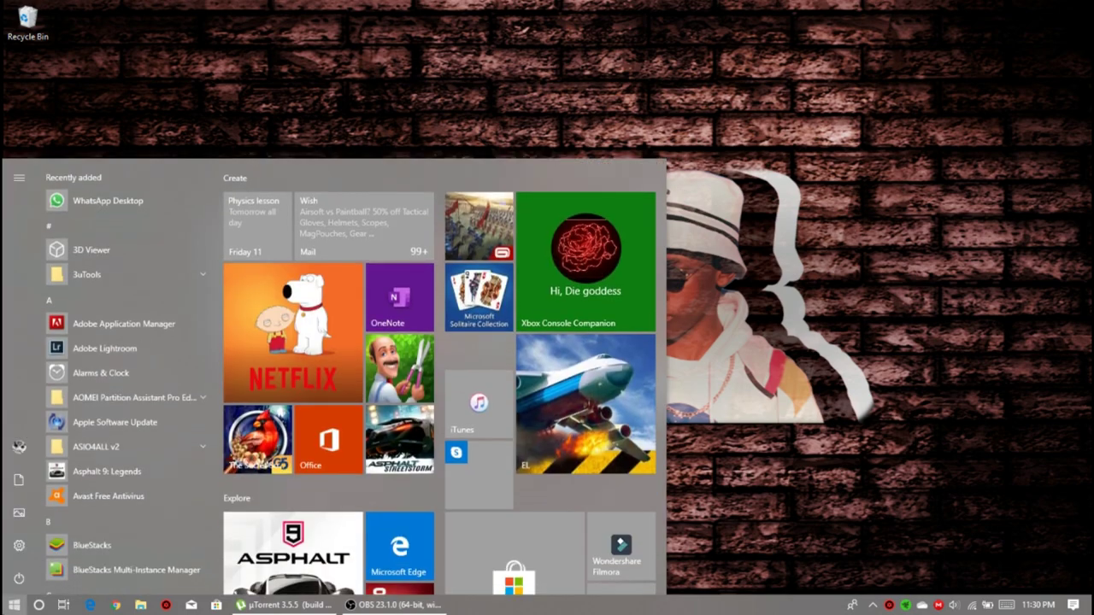
{"action": "type", "text": "3u"}
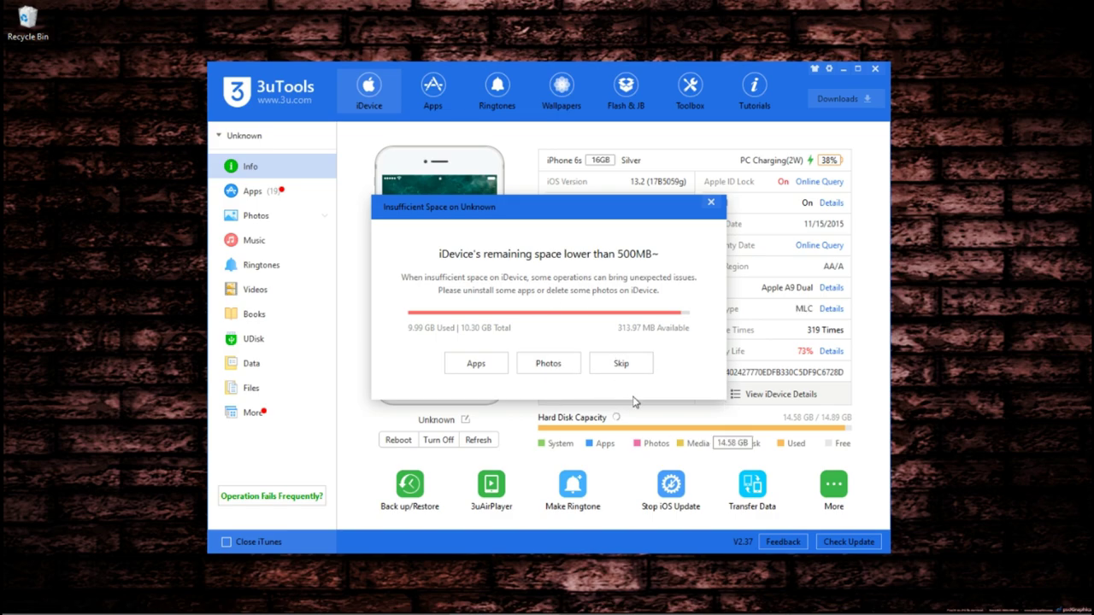
Skip the Insufficient Space warning and open Make Ringtone from the Toolbox.
{"action": "left_click", "coordinate": [645, 366]}
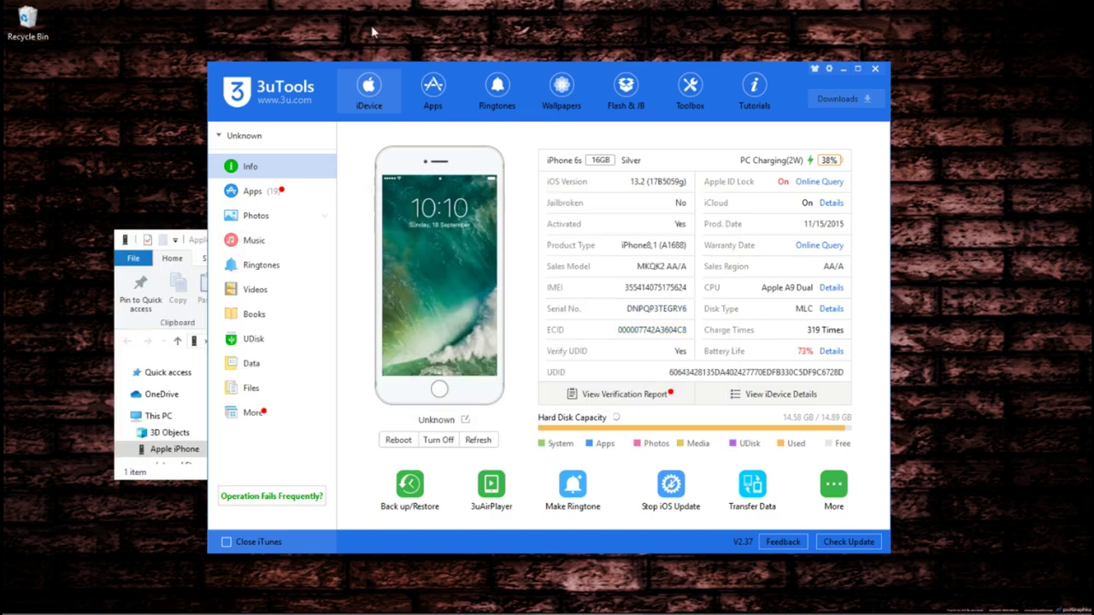
{"action": "left_click", "coordinate": [623, 94]}
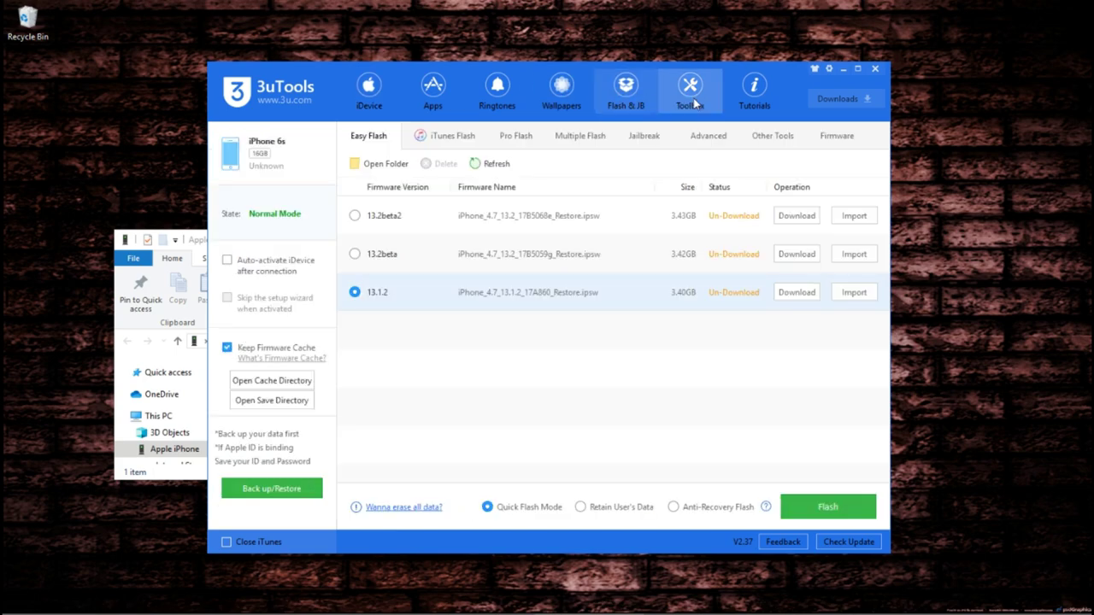
{"action": "left_click", "coordinate": [691, 101]}
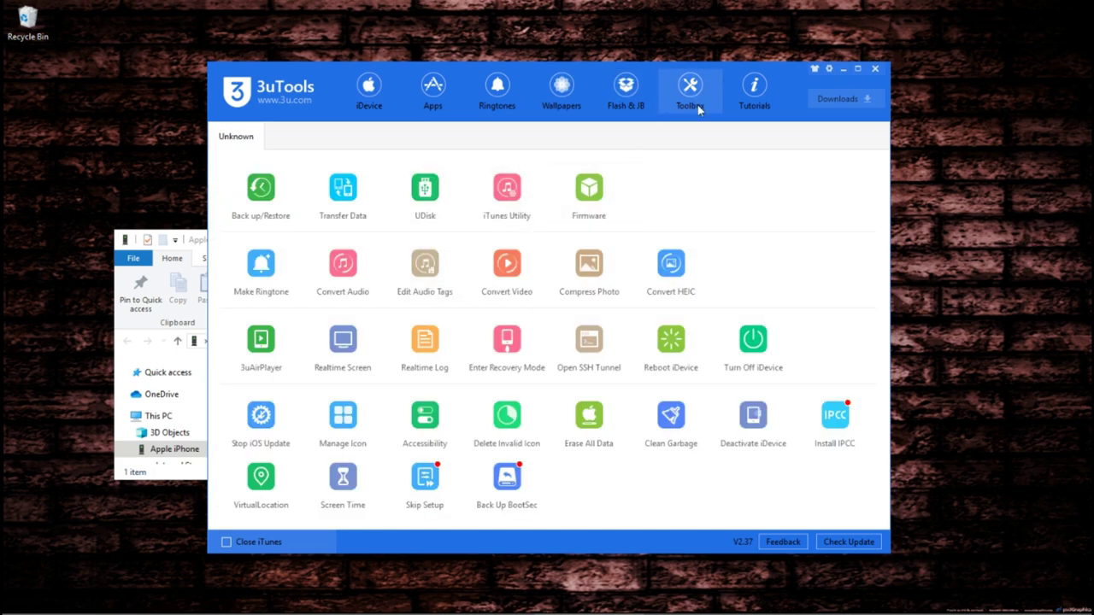
{"action": "left_click", "coordinate": [261, 273]}
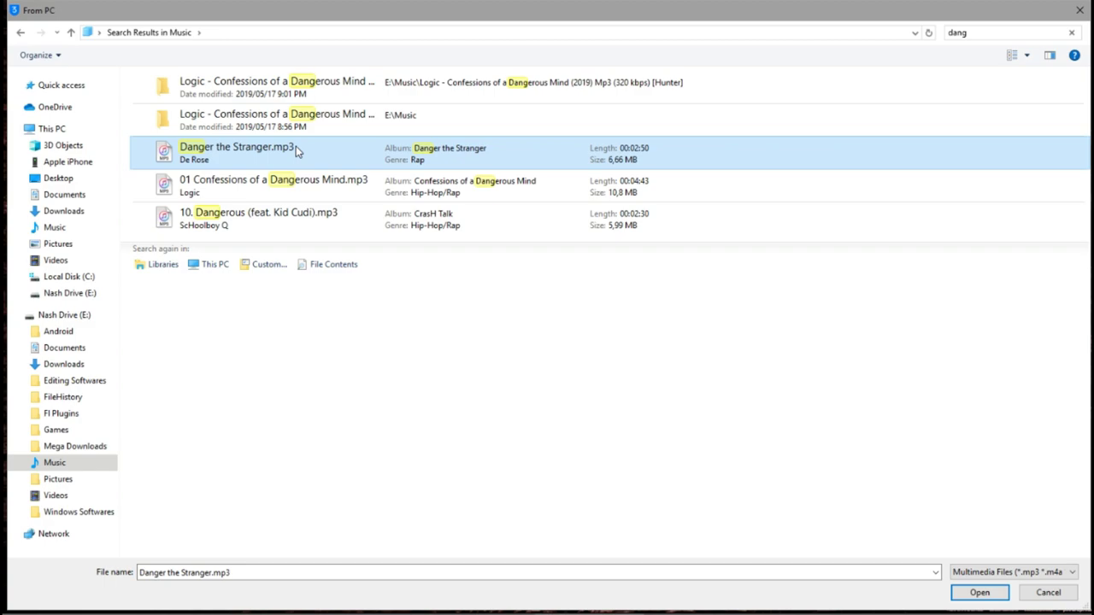
Load Danger the Stranger.mp3 into the ringtone maker.
{"action": "double_click", "coordinate": [296, 147]}
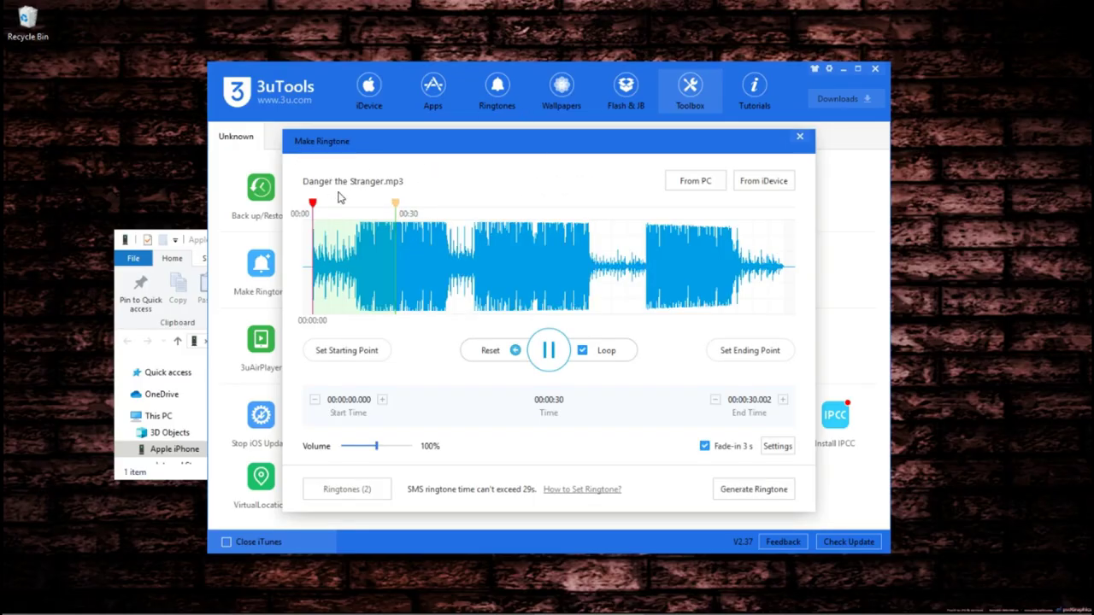
Trim the Danger the Stranger clip to 00:00–00:29.527 and preview the result.
{"action": "left_click", "coordinate": [549, 349]}
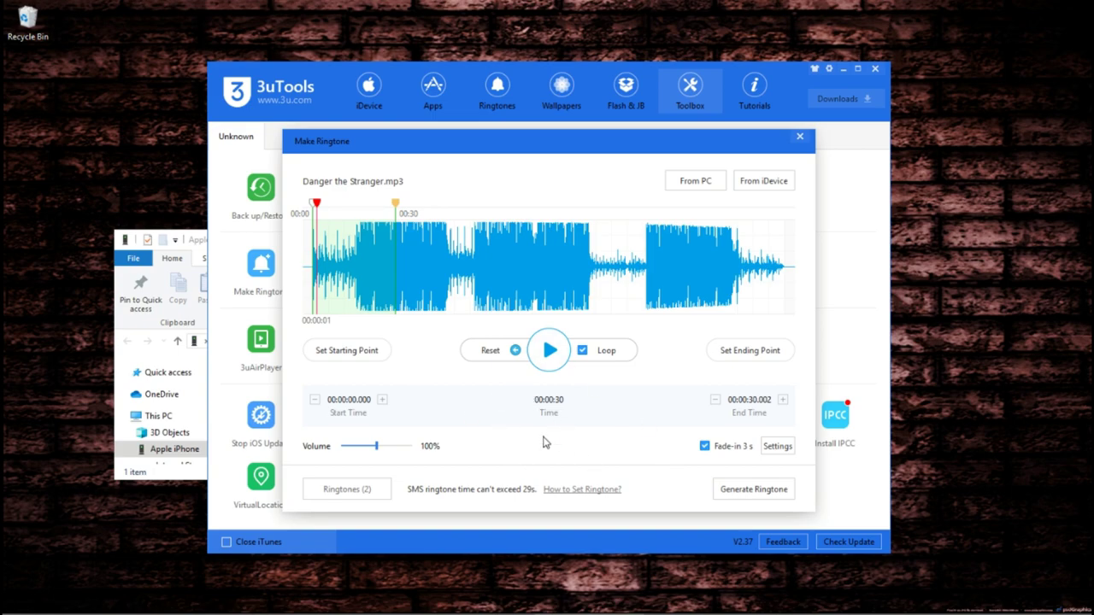
{"action": "left_click", "coordinate": [549, 350]}
{"action": "left_click", "coordinate": [549, 350]}
{"action": "left_click_drag", "start_coordinate": [395, 205], "coordinate": [440, 205]}
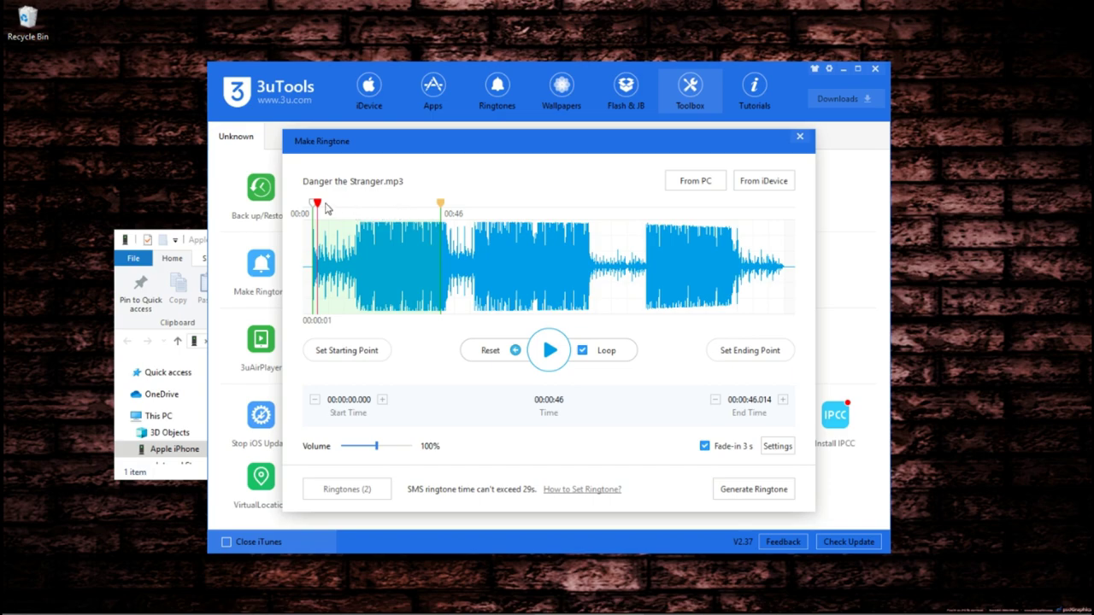
{"action": "left_click_drag", "start_coordinate": [318, 204], "coordinate": [354, 203]}
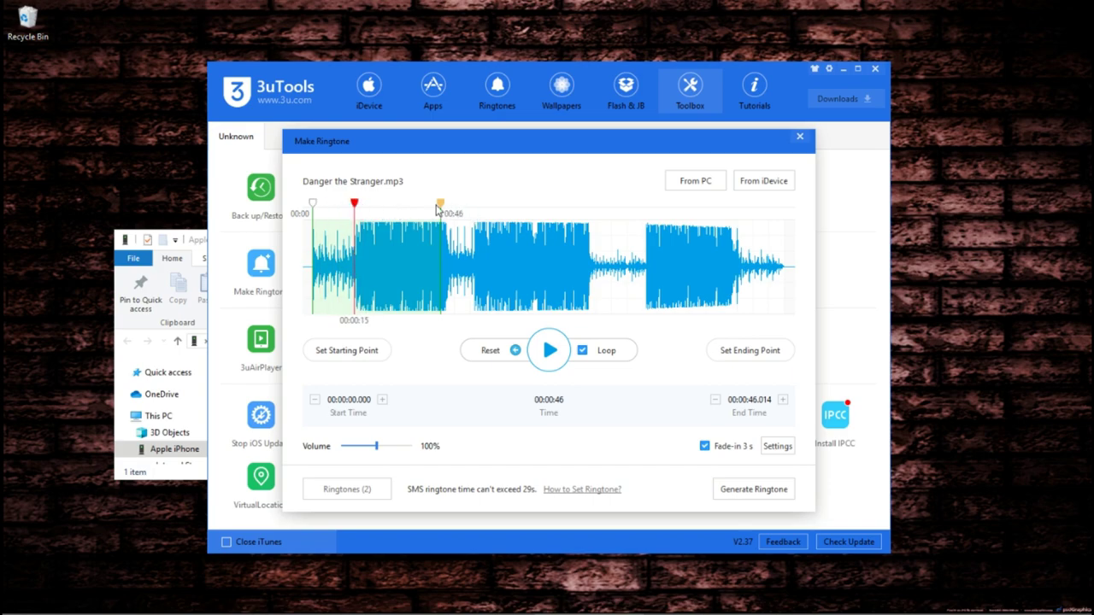
{"action": "mouse_move", "coordinate": [437, 204]}
{"action": "left_mouse_down"}
{"action": "mouse_move", "coordinate": [444, 214]}
{"action": "mouse_move", "coordinate": [401, 235]}
{"action": "left_mouse_up"}
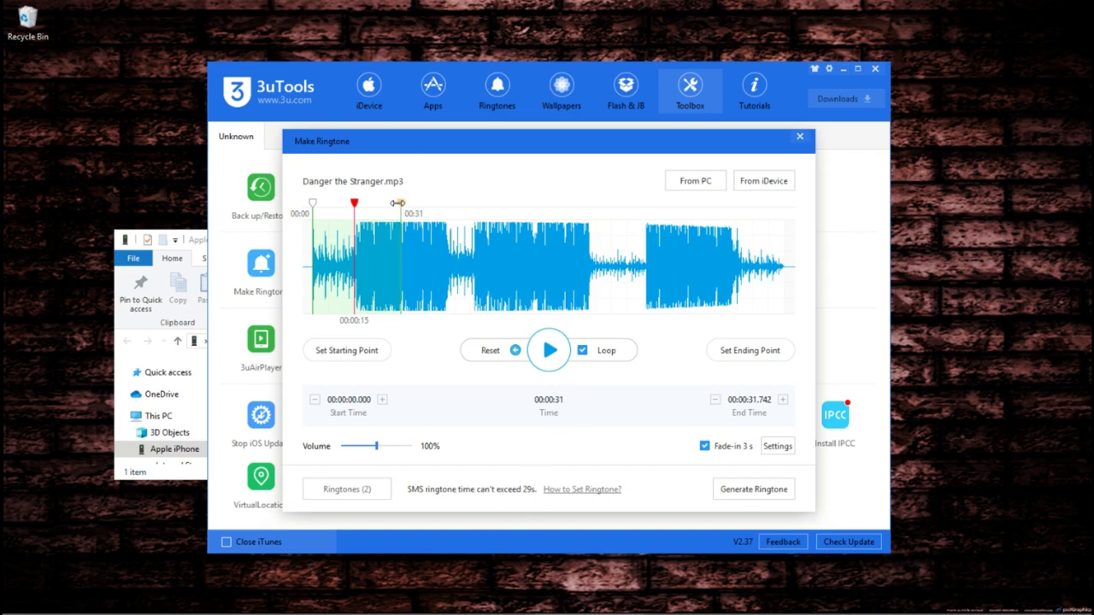
{"action": "left_click_drag", "start_coordinate": [401, 203], "coordinate": [394, 202]}
{"action": "left_click", "coordinate": [548, 357]}
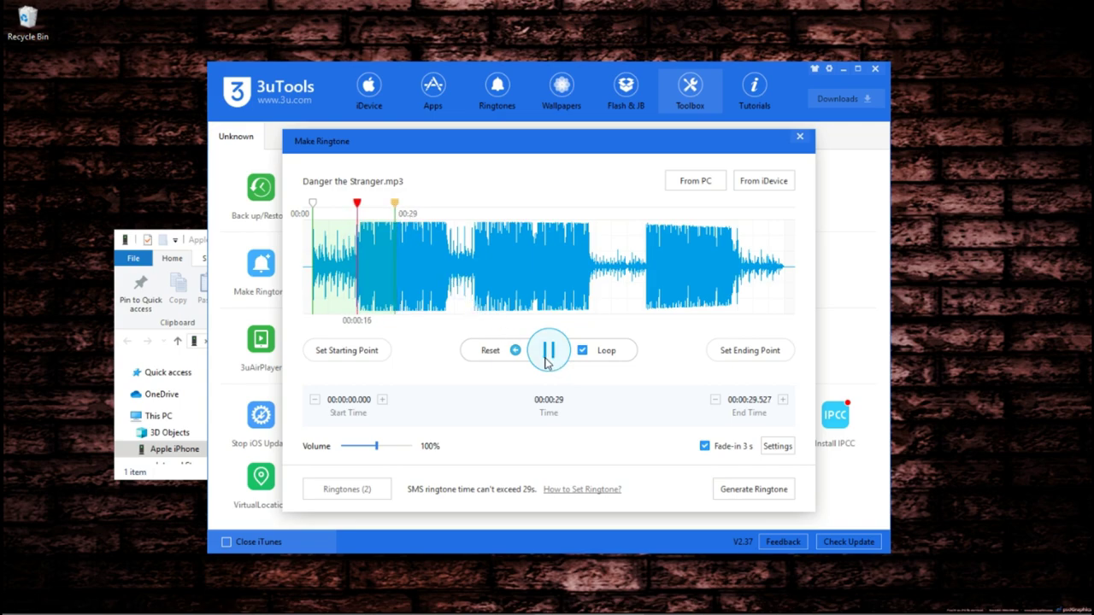
{"action": "left_click", "coordinate": [547, 357]}
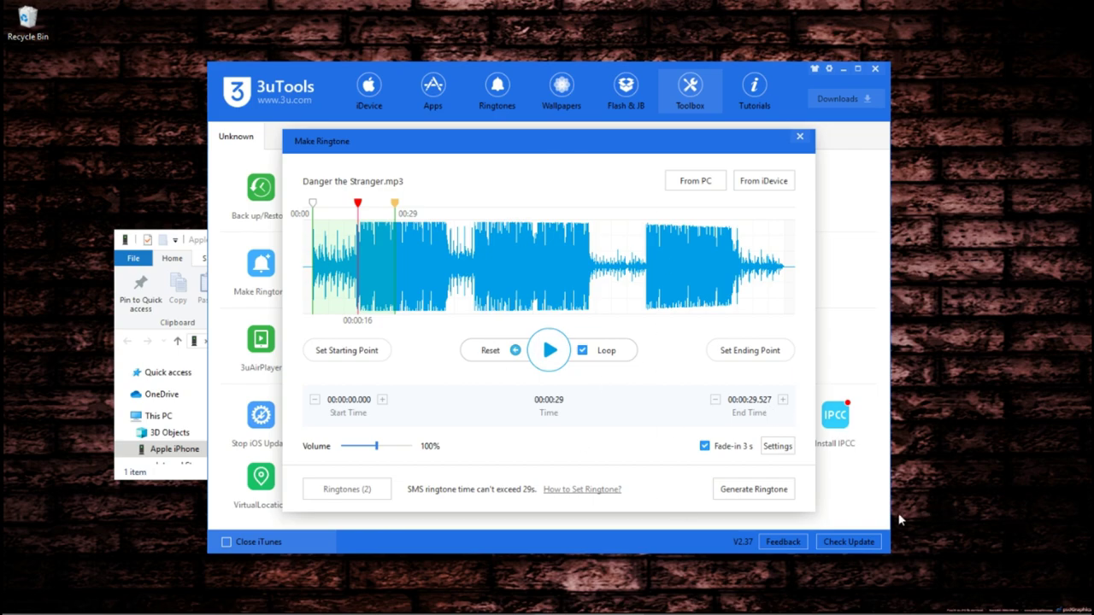
Generate the ringtone and import it to the iPhone, closing iTunes when prompted.
{"action": "left_click", "coordinate": [780, 497]}
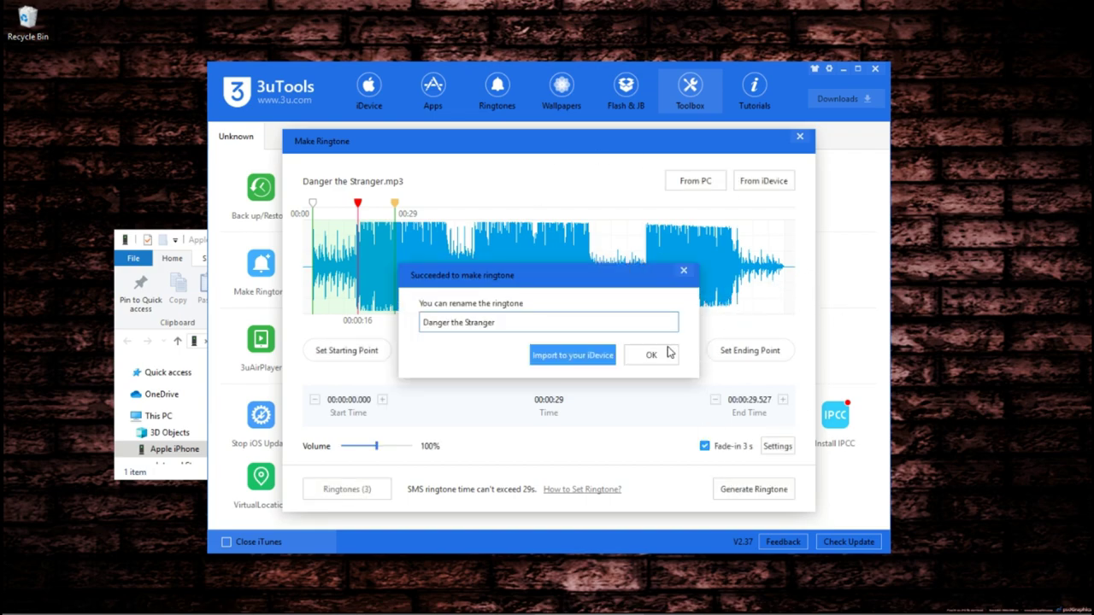
{"action": "left_click", "coordinate": [597, 364]}
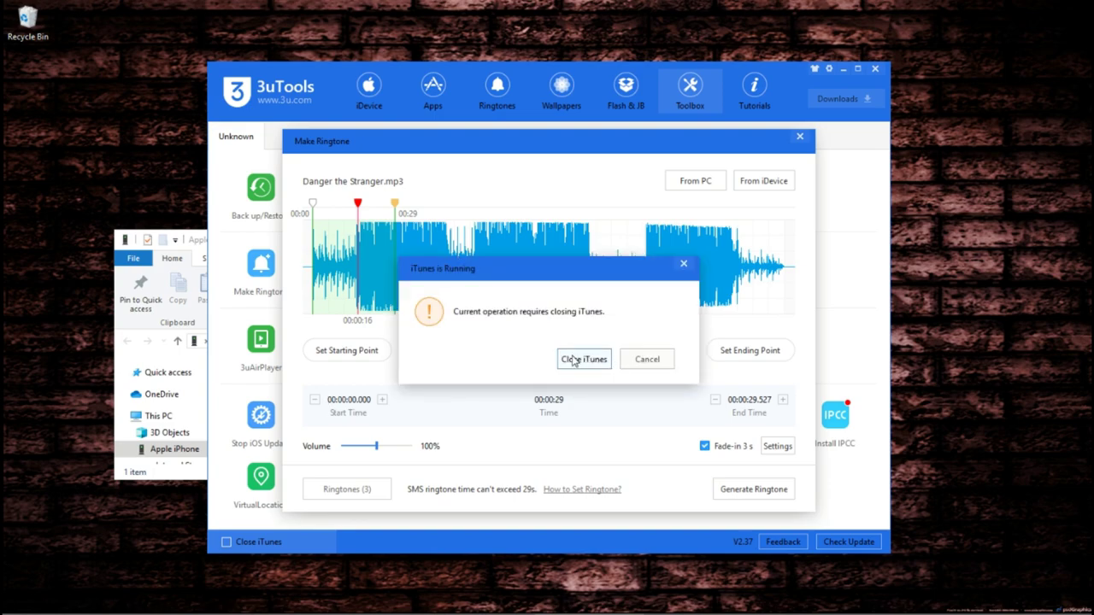
{"action": "left_click", "coordinate": [586, 360]}
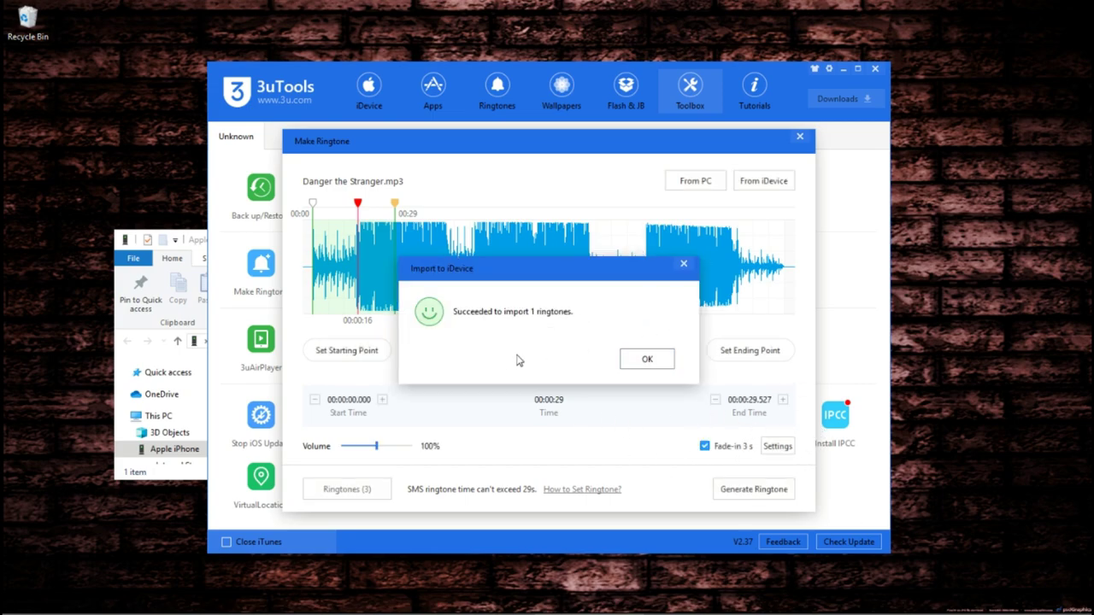
{"action": "left_click", "coordinate": [647, 360]}
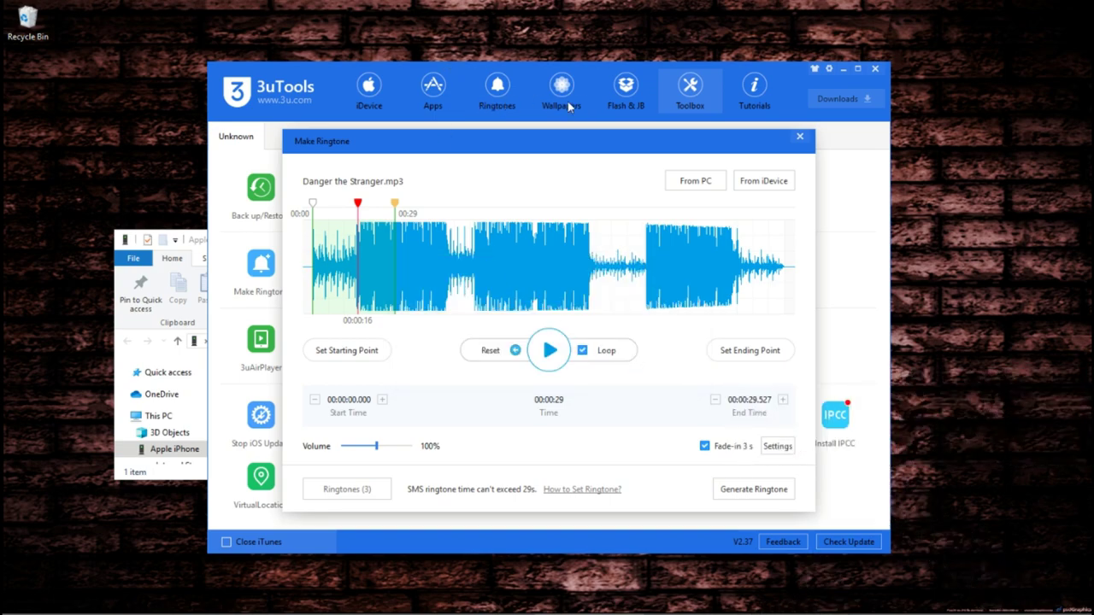
Close the ringtone maker and browse the Featured list in the Ringtones library.
{"action": "left_click", "coordinate": [800, 137]}
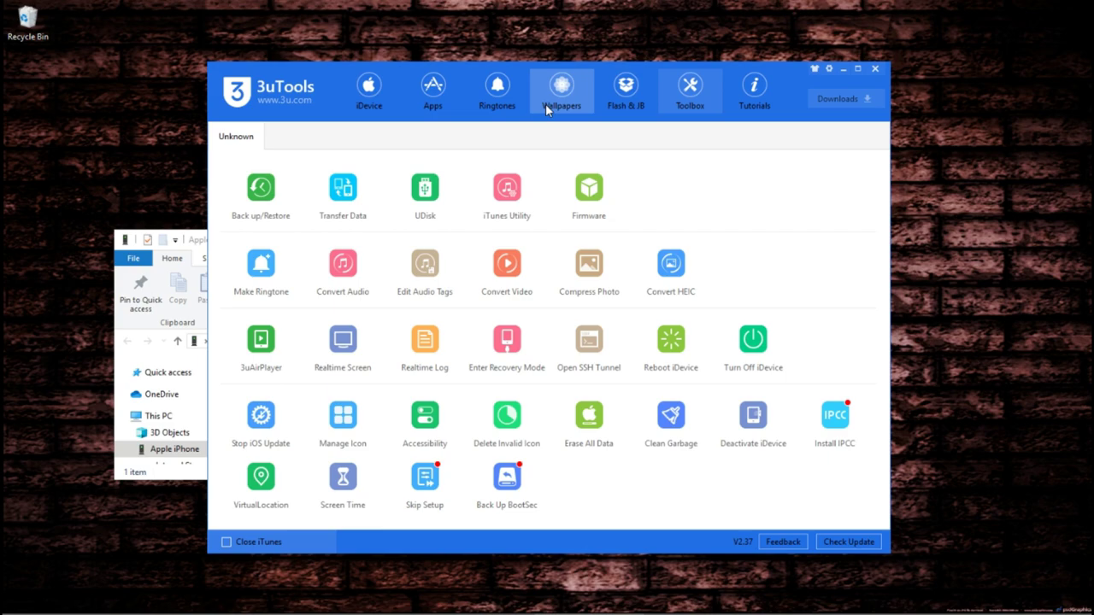
{"action": "left_click", "coordinate": [510, 102]}
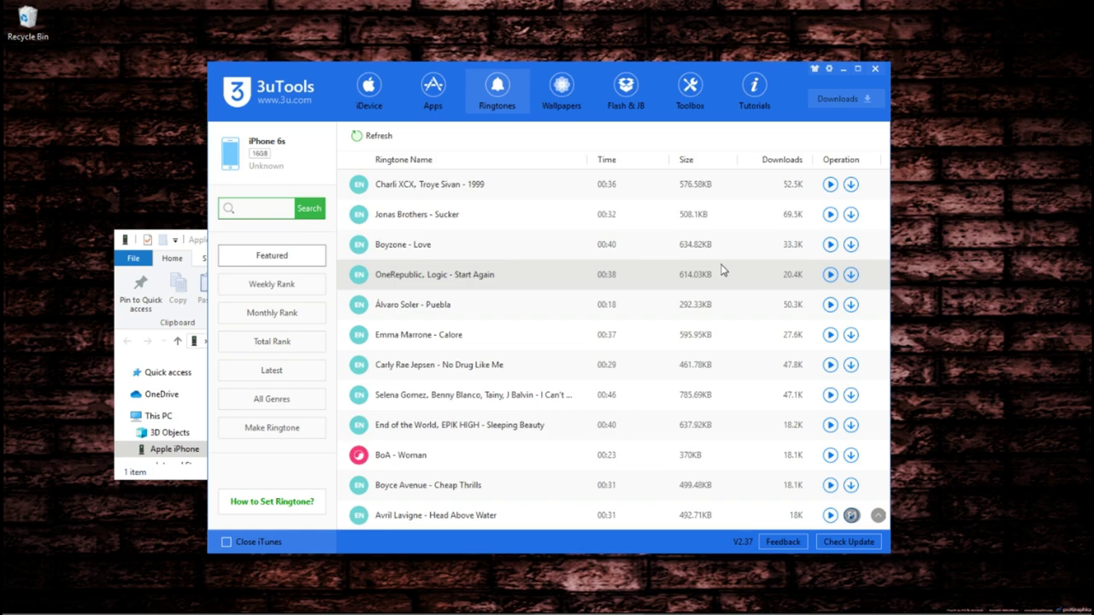
{"action": "scroll", "coordinate": [586, 347], "scroll_direction": "down", "scroll_amount": 5}
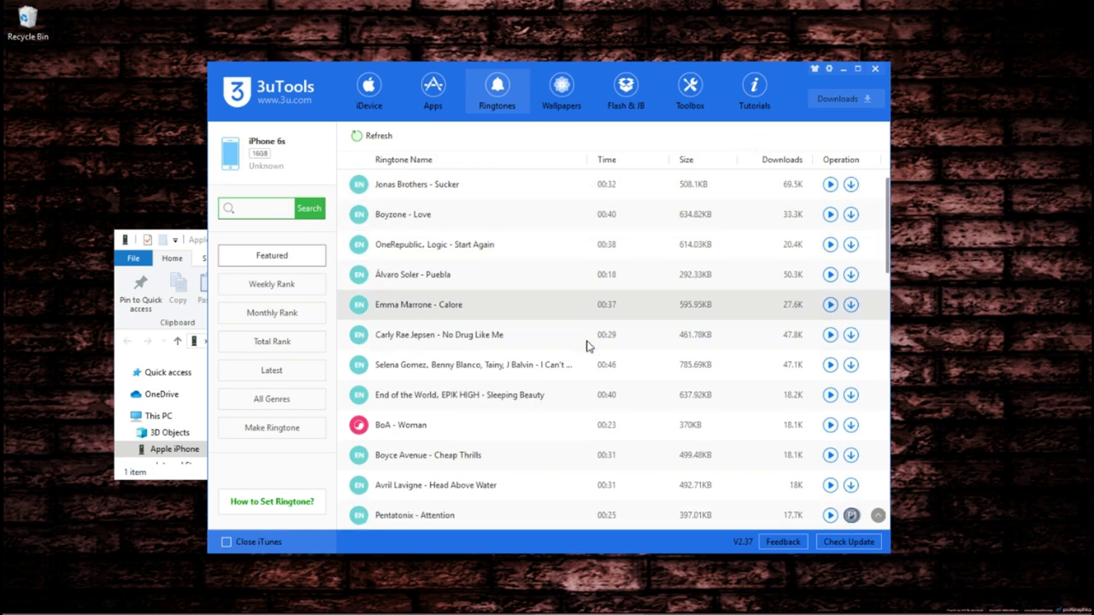
{"action": "scroll", "coordinate": [751, 338], "scroll_direction": "down", "scroll_amount": 3}
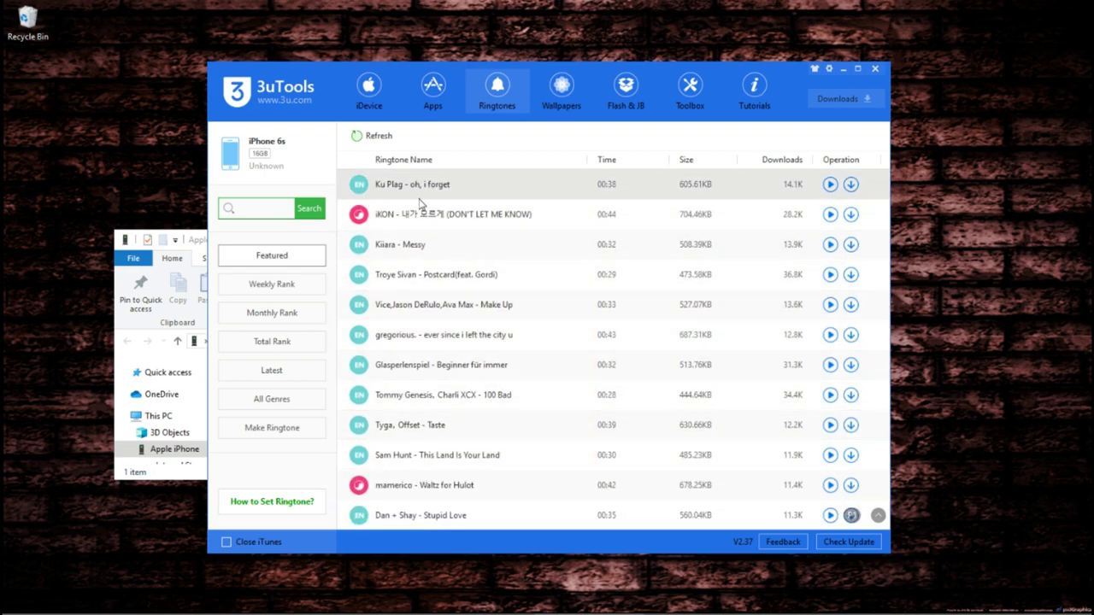
{"action": "scroll", "coordinate": [542, 362], "scroll_direction": "down", "scroll_amount": 3}
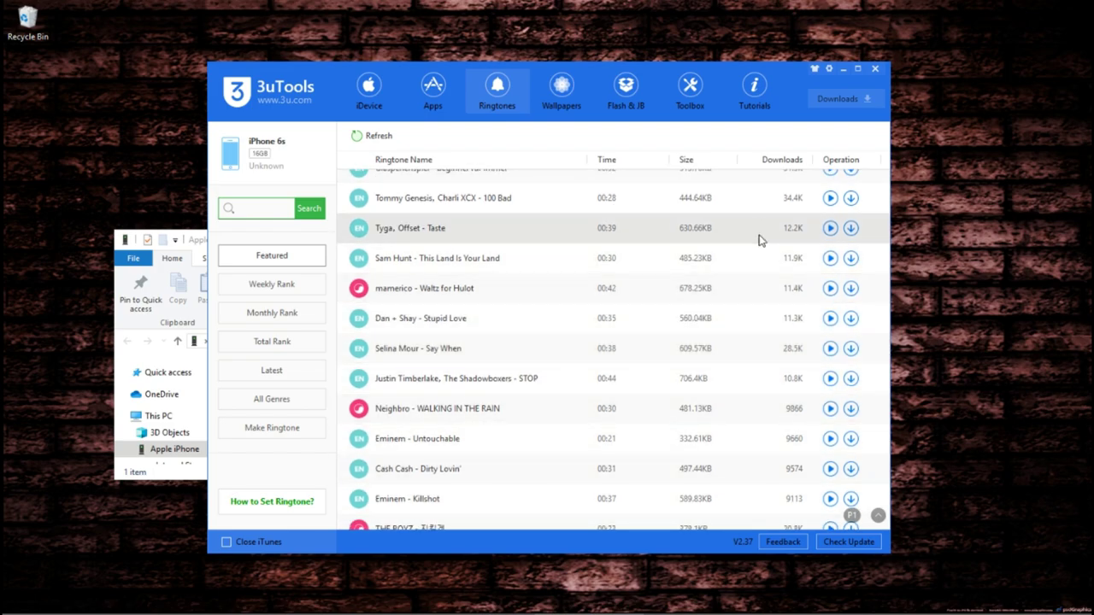
{"action": "scroll", "coordinate": [527, 381], "scroll_direction": "down", "scroll_amount": 1}
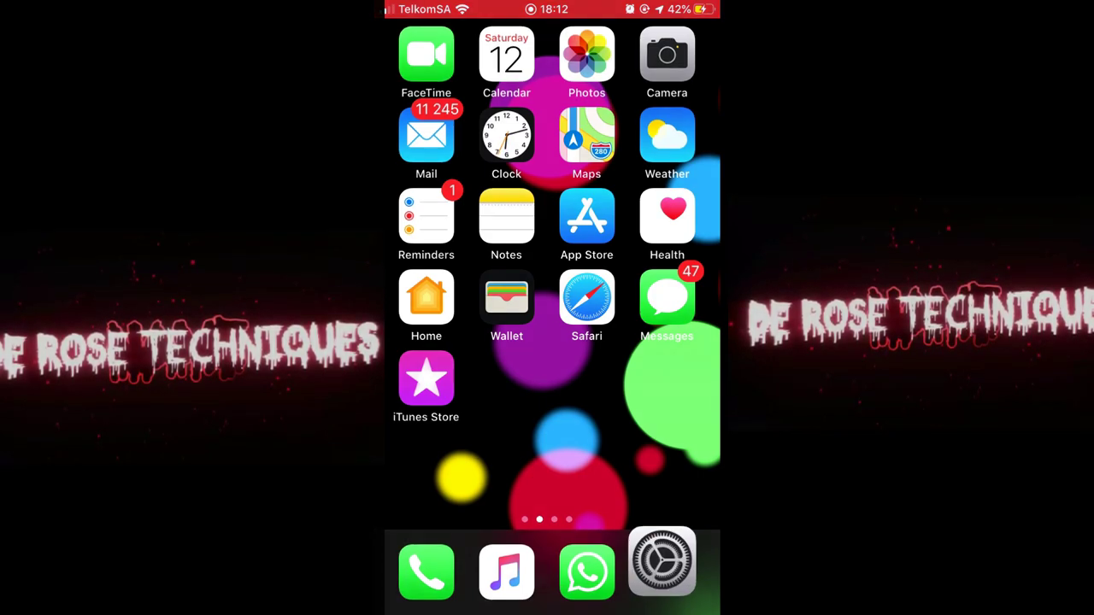
Search Settings for 'So' and set the iPhone ringtone to Danger the Stranger.
{"action": "left_click", "coordinate": [547, 131]}
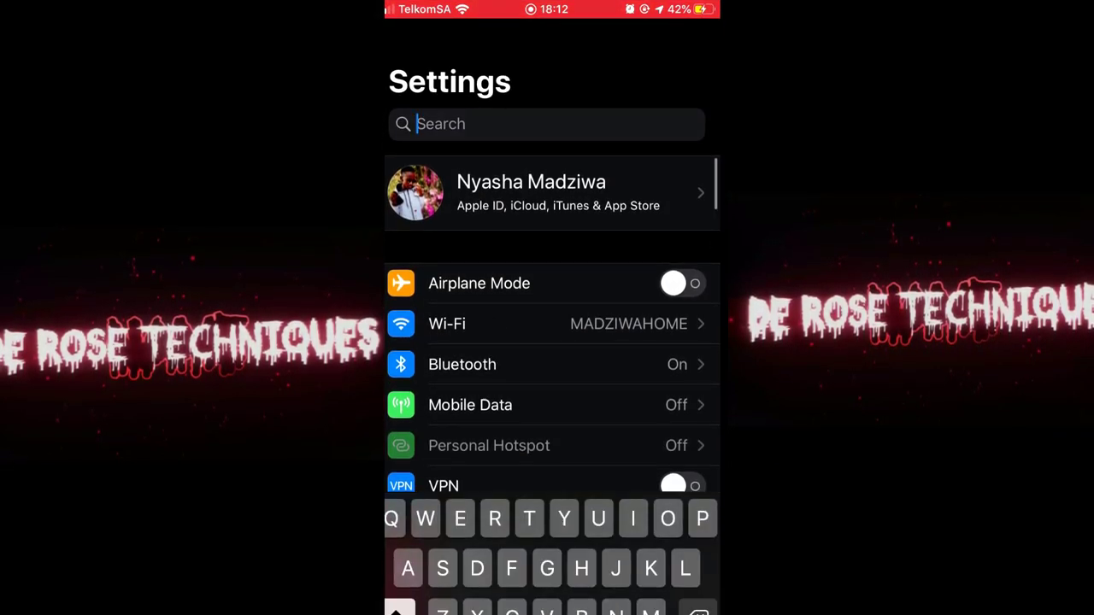
{"action": "type", "text": "So"}
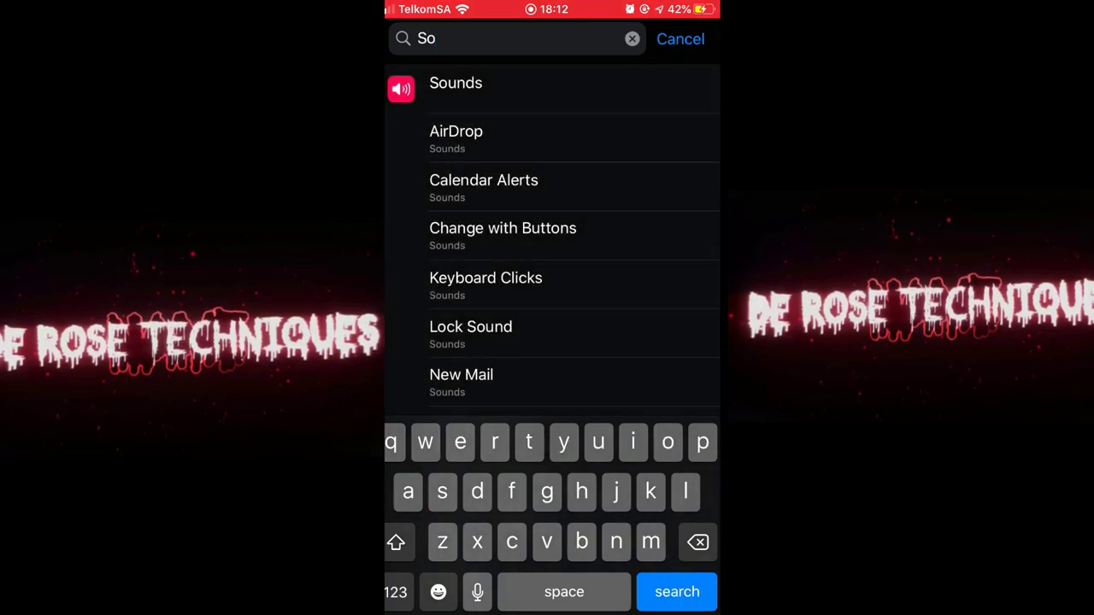
{"action": "left_click", "coordinate": [456, 83]}
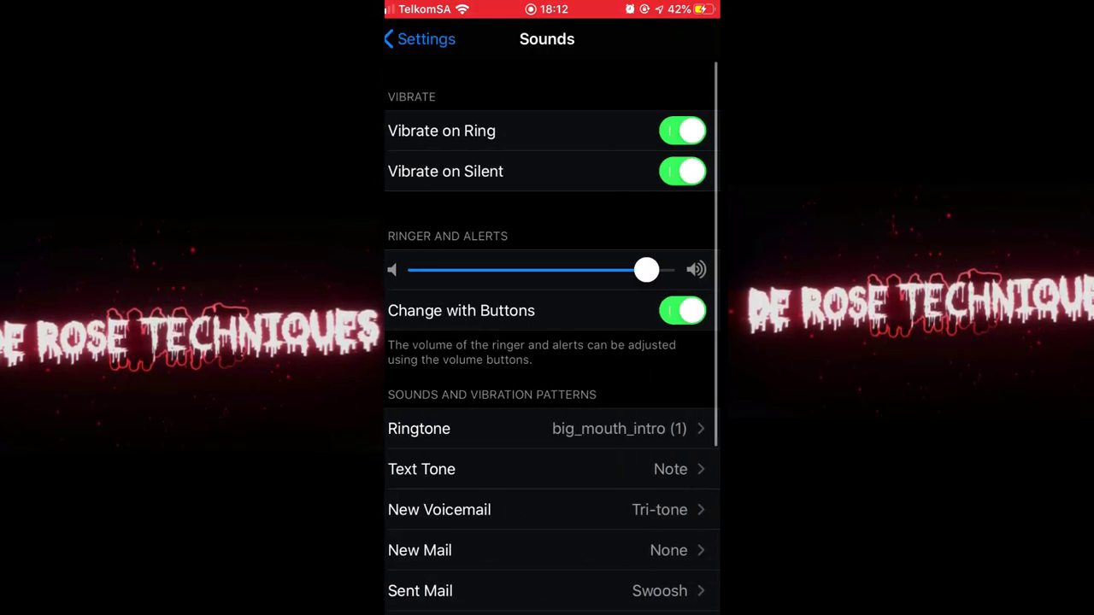
{"action": "left_click", "coordinate": [547, 428]}
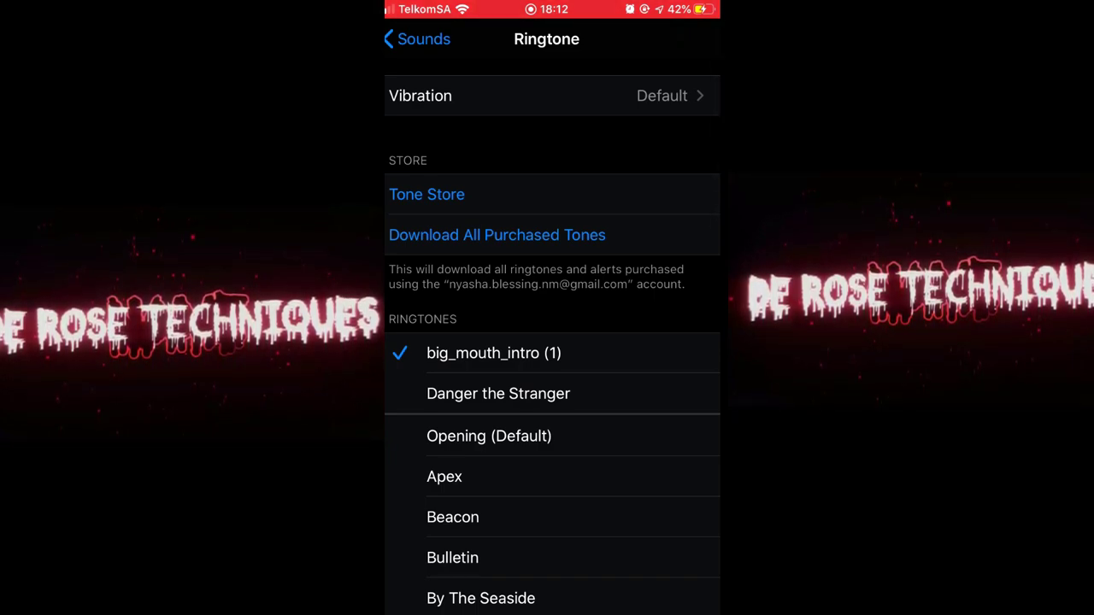
{"action": "left_click", "coordinate": [498, 393]}
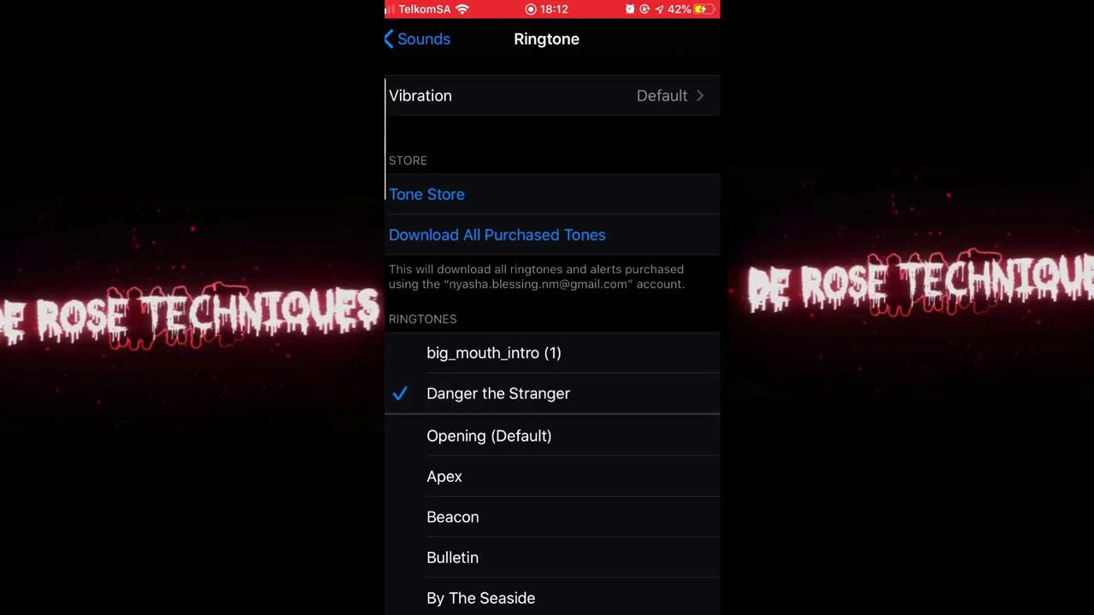
{"action": "left_click", "coordinate": [419, 39]}
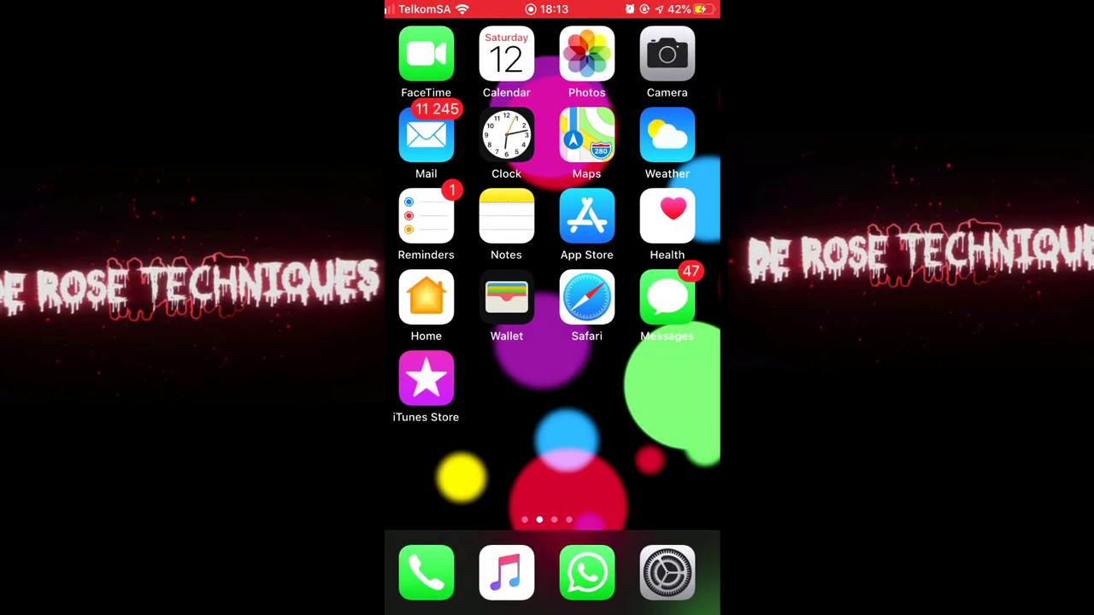
Launch the iTunes Store app and browse its Music Featured page down to New Music Daily.
{"action": "left_click", "coordinate": [425, 378]}
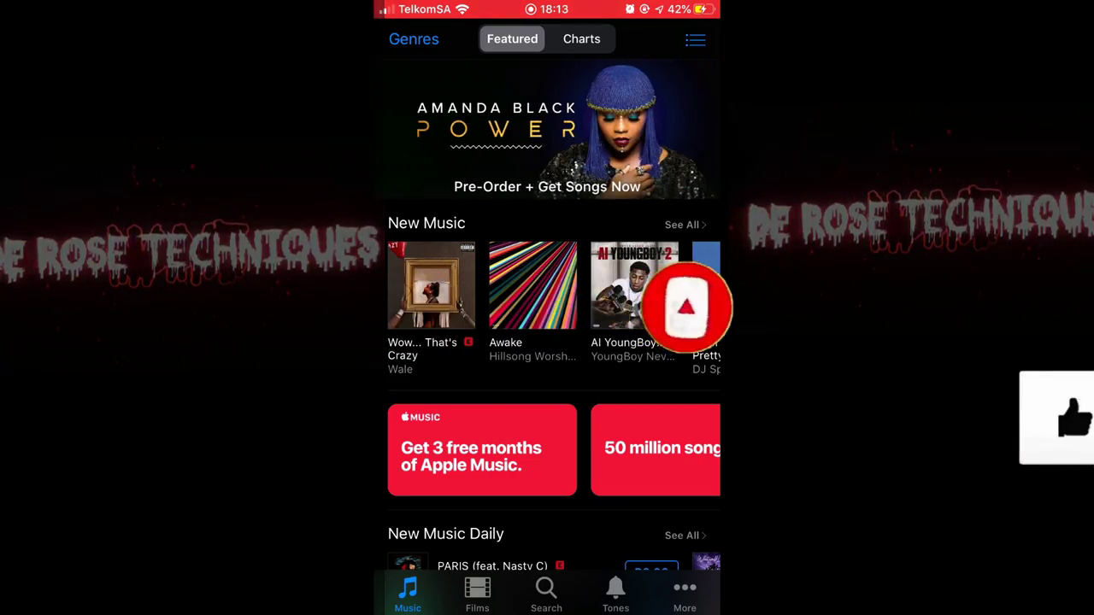
{"action": "scroll", "coordinate": [547, 342], "scroll_direction": "down", "scroll_amount": 5}
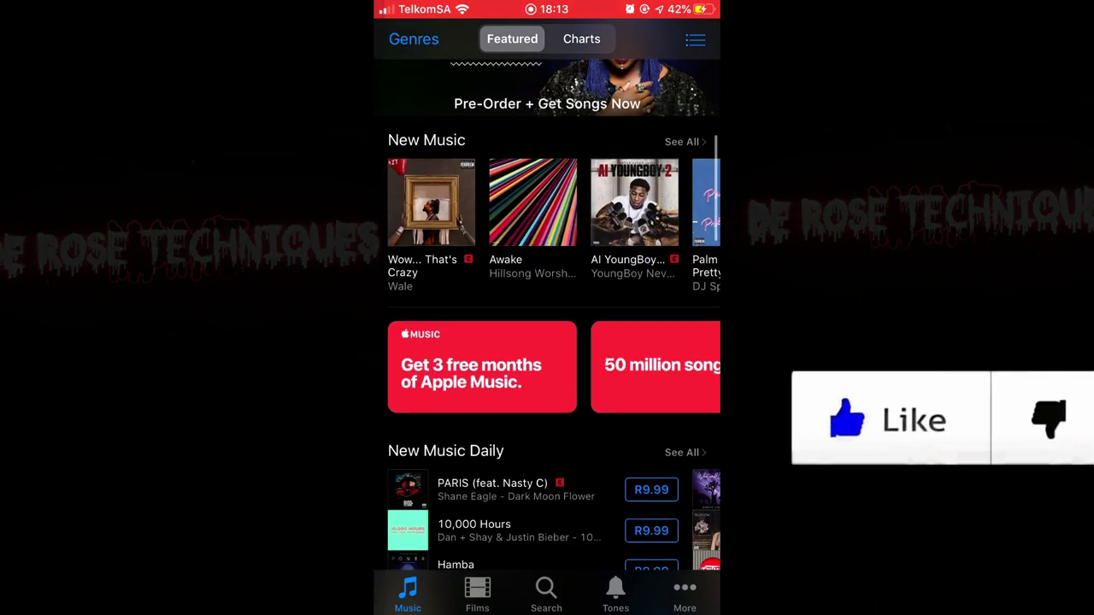